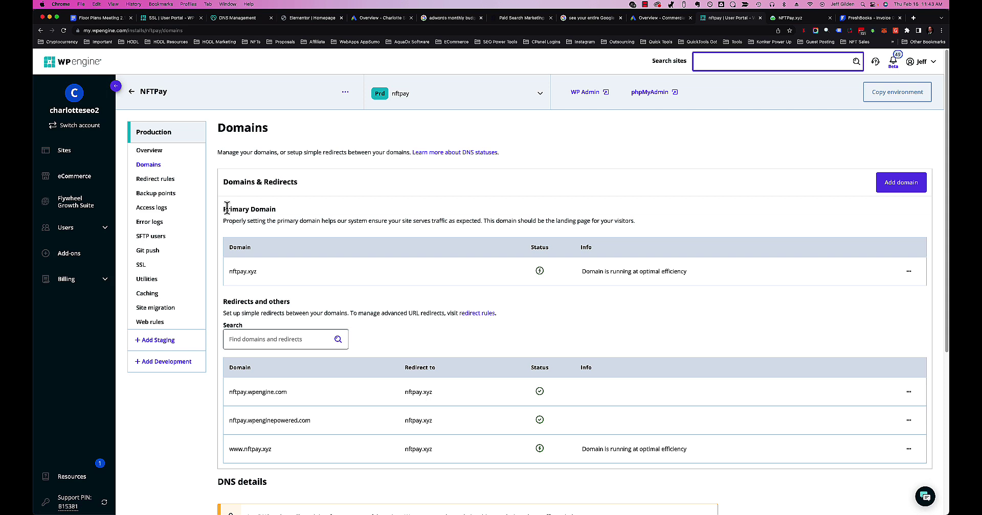
Add rageon.com as an already purchased domain for the nftpay site and continue to pointing its DNS.
drag(225, 210, 285, 213)
click(285, 213)
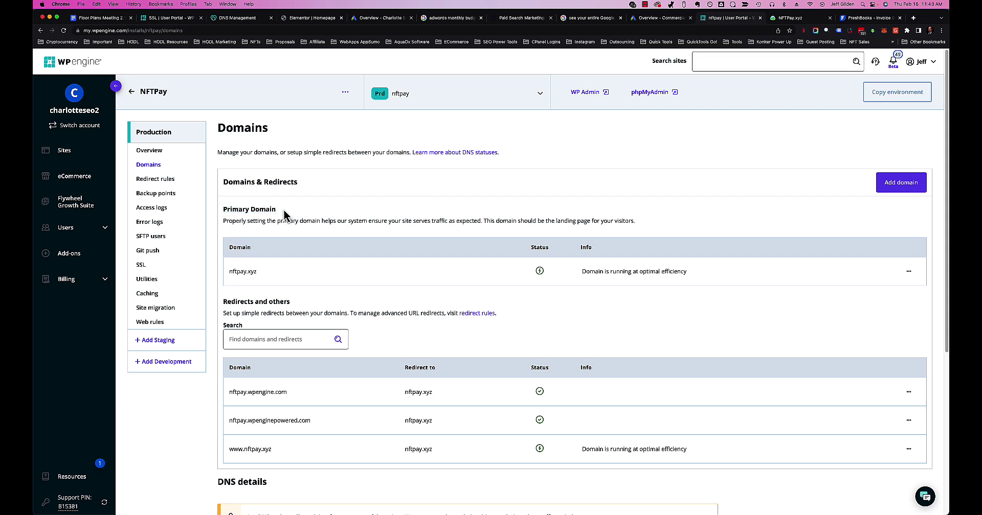
click(904, 184)
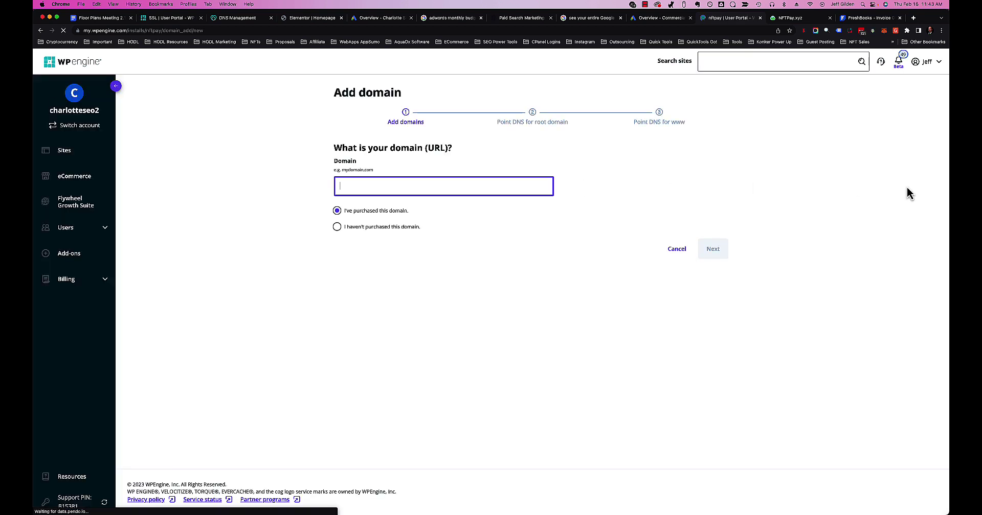
text(RageCT.com)
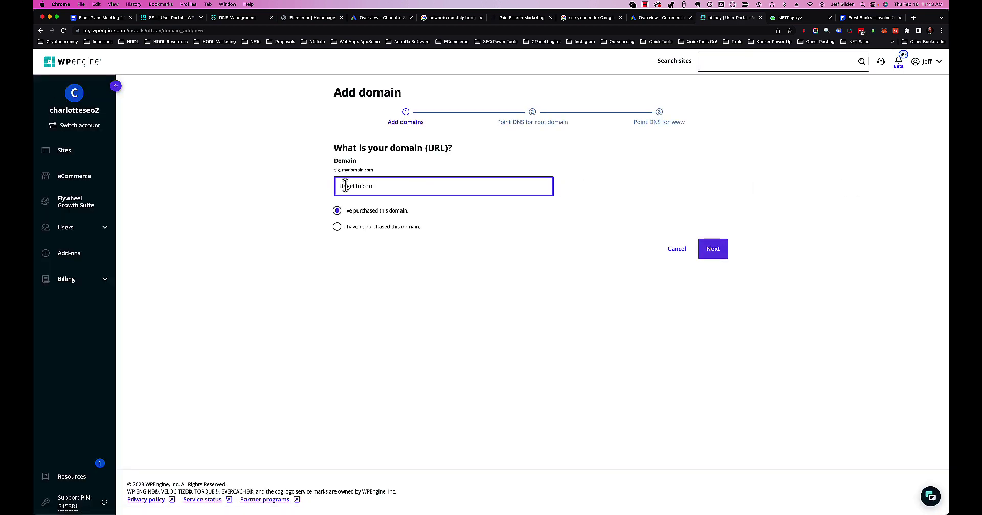
click(344, 185)
key(BackSpace)
text(r)
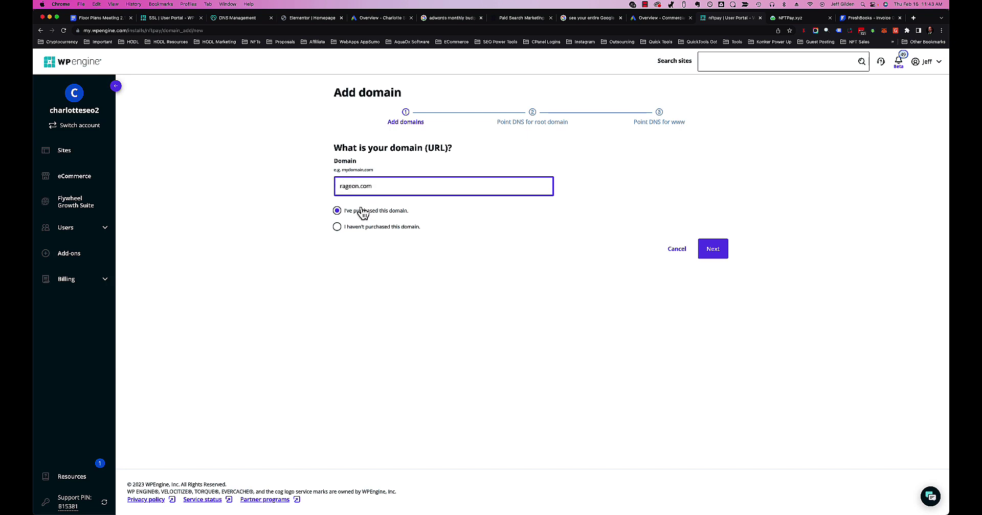
click(721, 253)
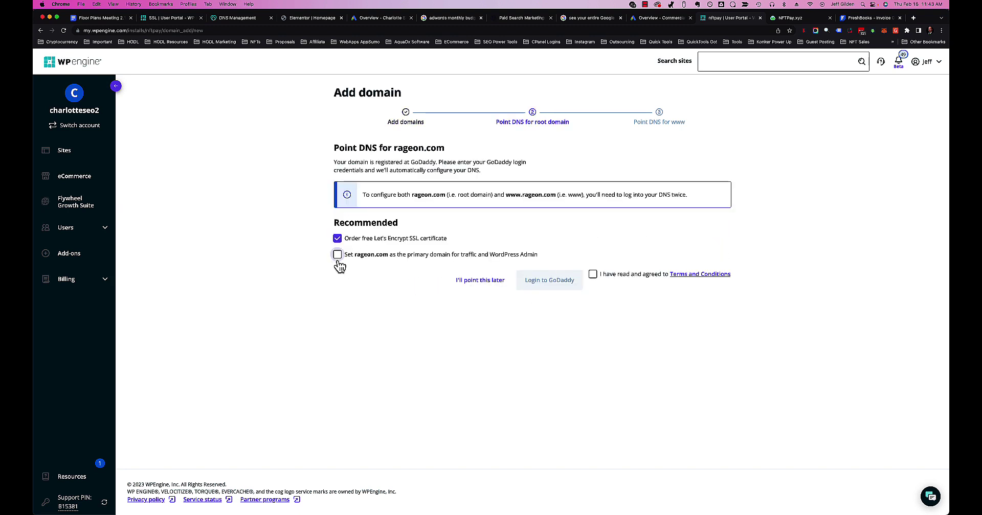
Agree to the terms, postpone pointing rageon.com's DNS, and accept adding the SSL certificates manually.
click(592, 275)
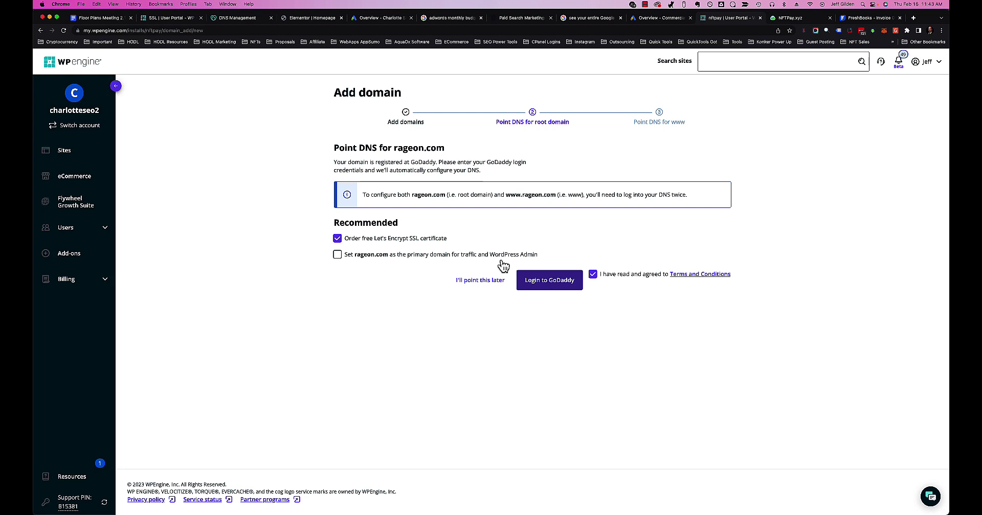
click(481, 281)
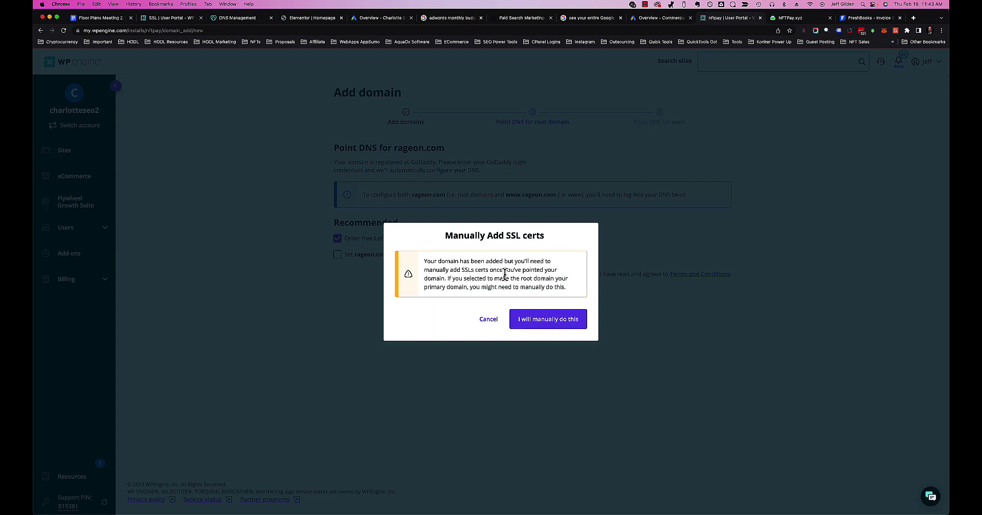
drag(471, 269, 559, 284)
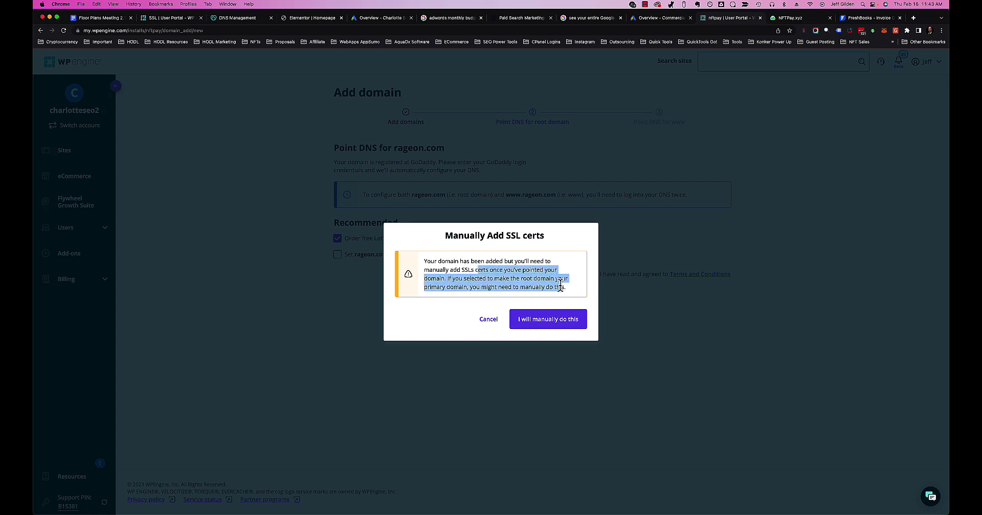
click(559, 285)
click(559, 329)
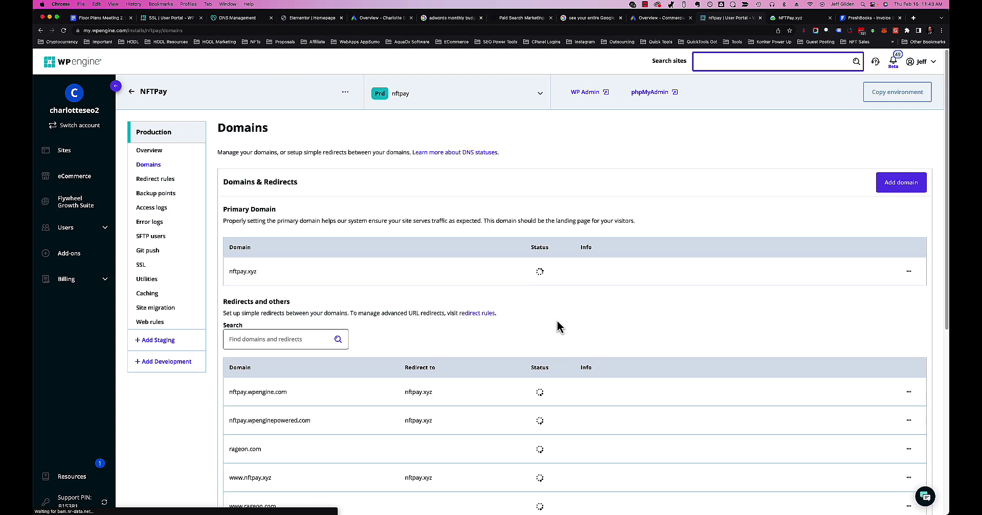
Add a redirect from rageon.com to nftpay.xyz and save it.
scroll(558, 327, down, 3)
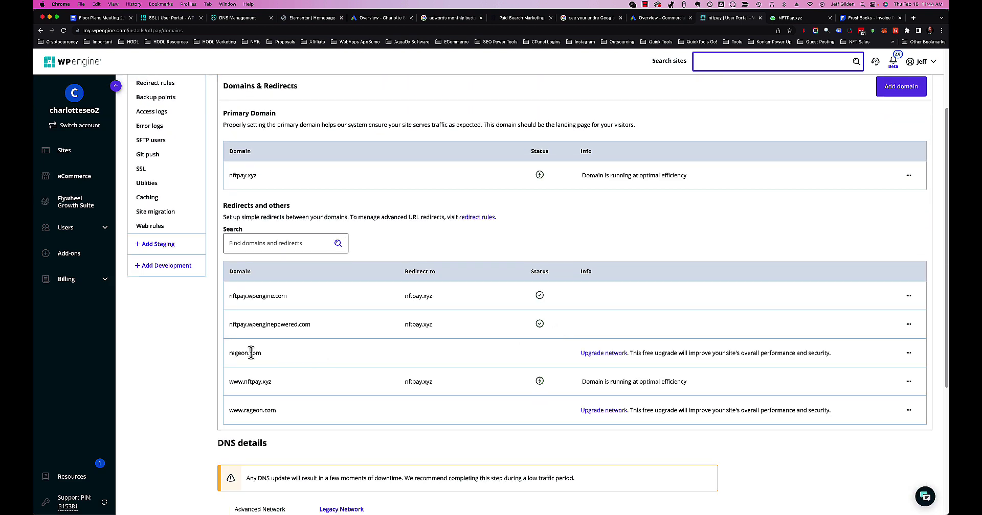
click(908, 353)
click(875, 365)
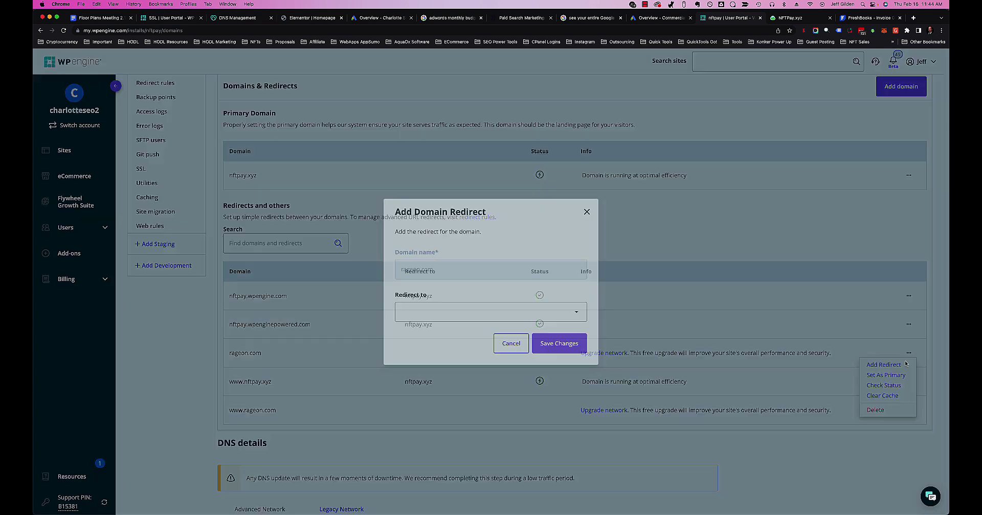
click(453, 313)
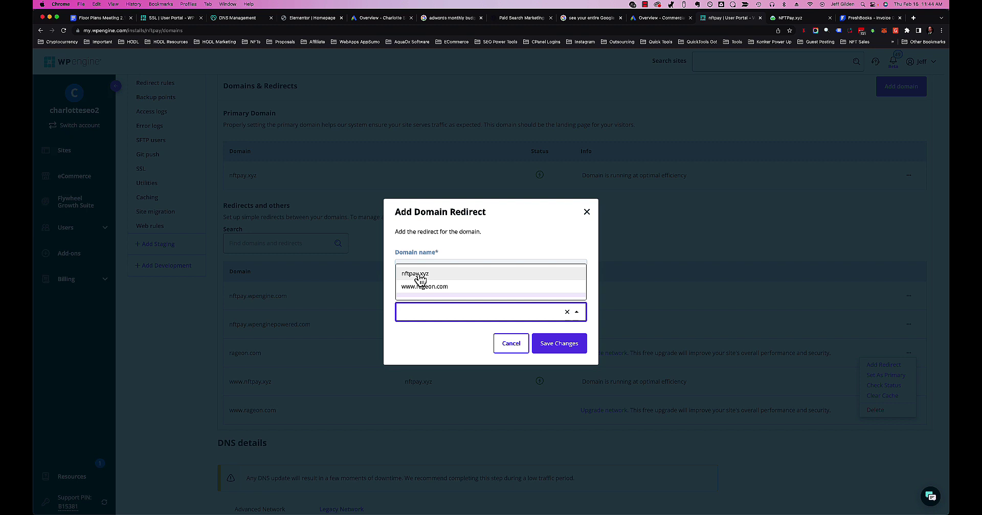
click(420, 273)
click(548, 346)
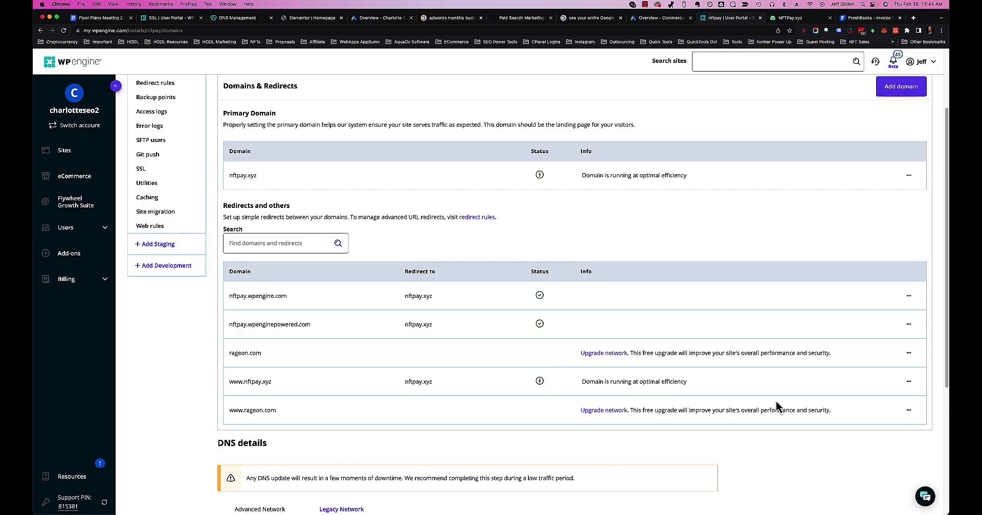
click(908, 411)
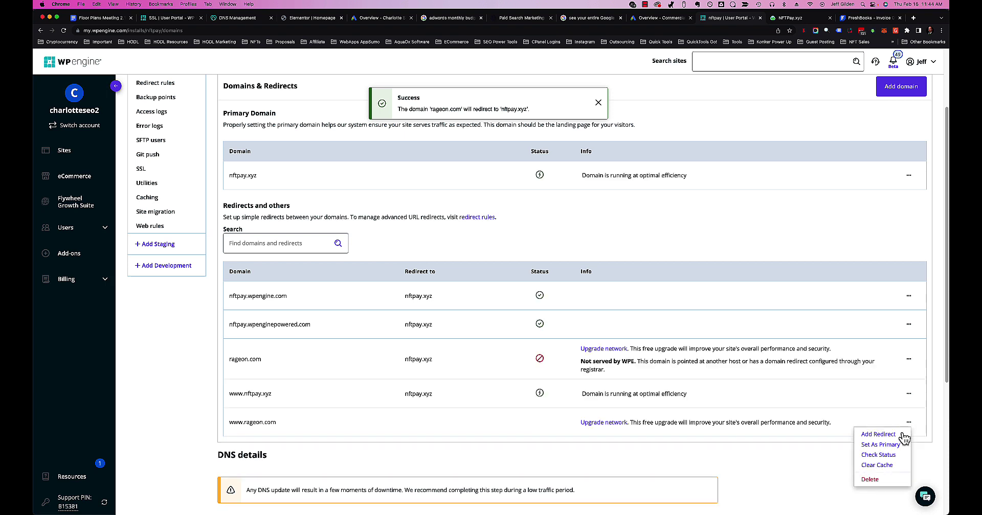
click(880, 435)
click(460, 312)
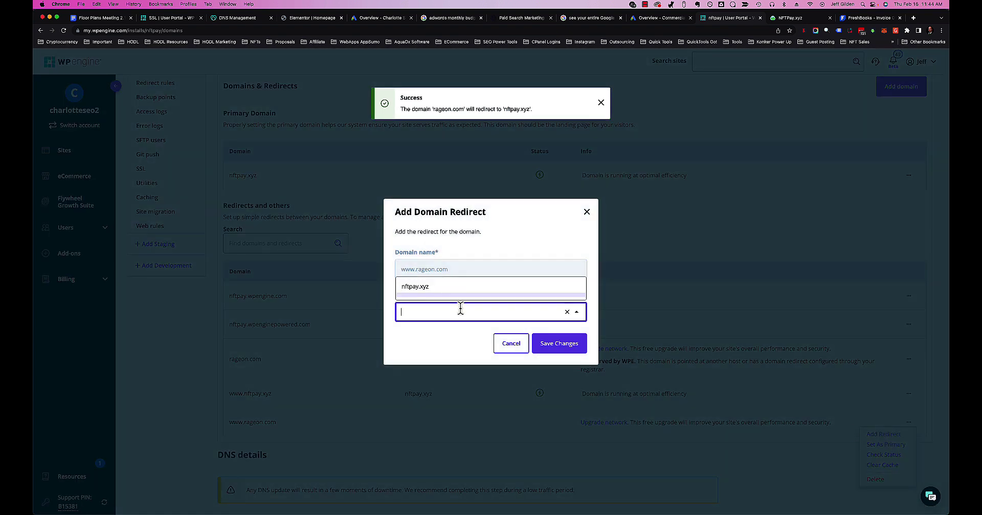
click(429, 292)
click(559, 343)
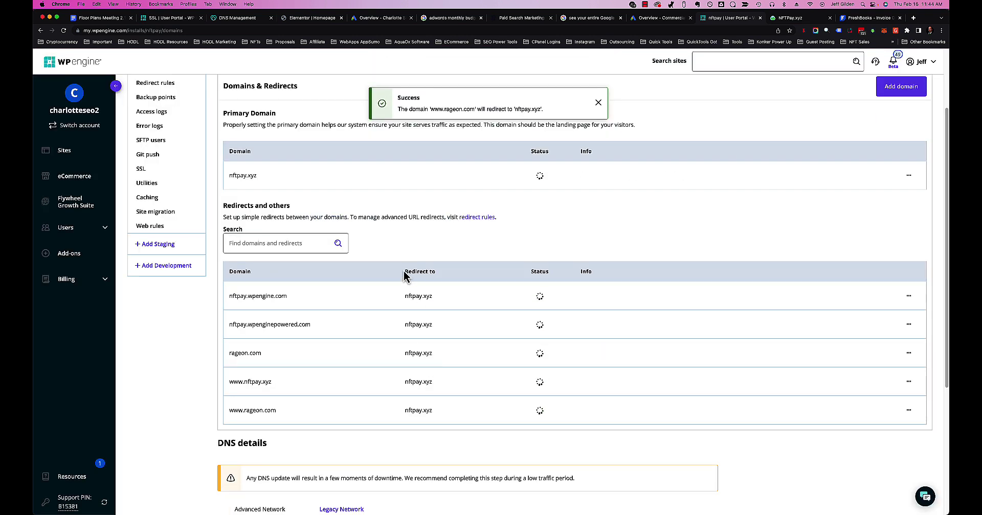
drag(403, 271, 452, 280)
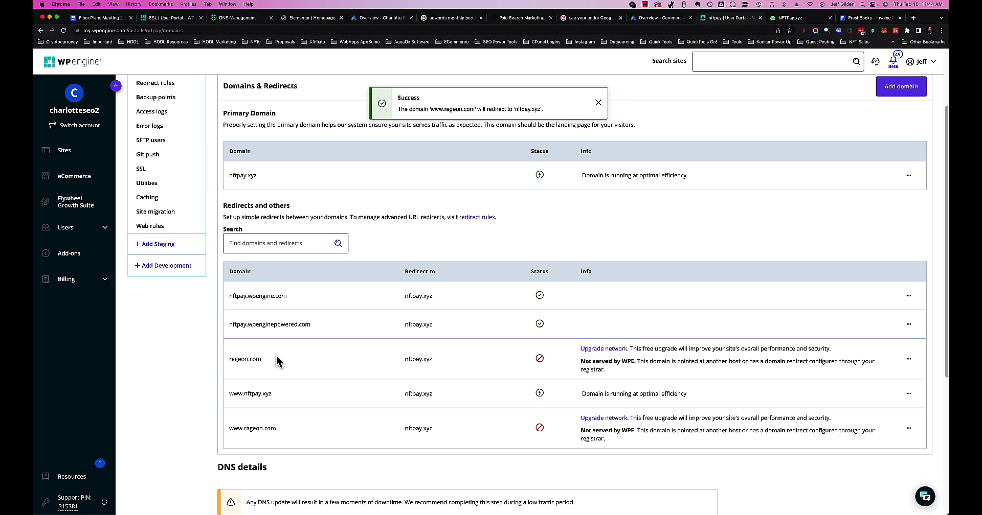
Enable the network upgrade for rageon.com and postpone pointing its DNS.
double_click(259, 358)
drag(408, 359, 445, 364)
click(603, 352)
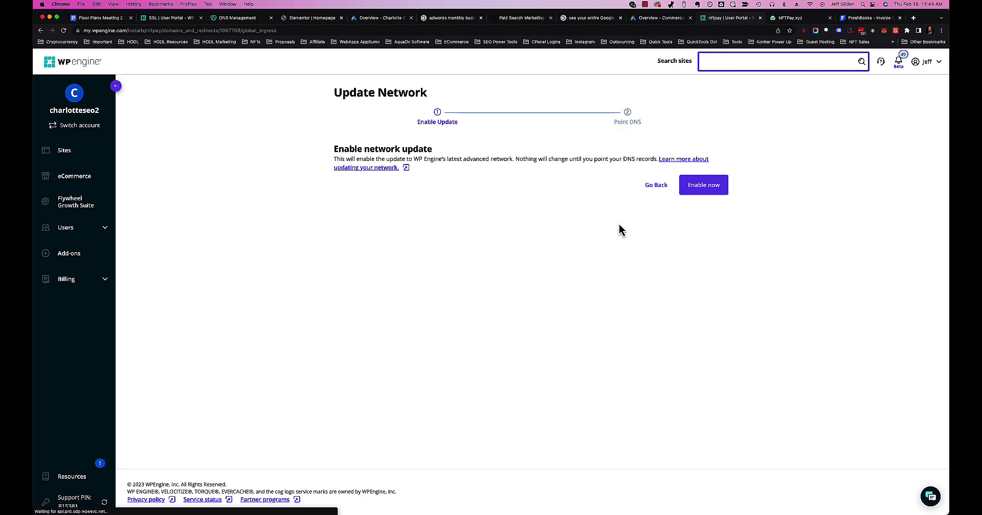
click(685, 189)
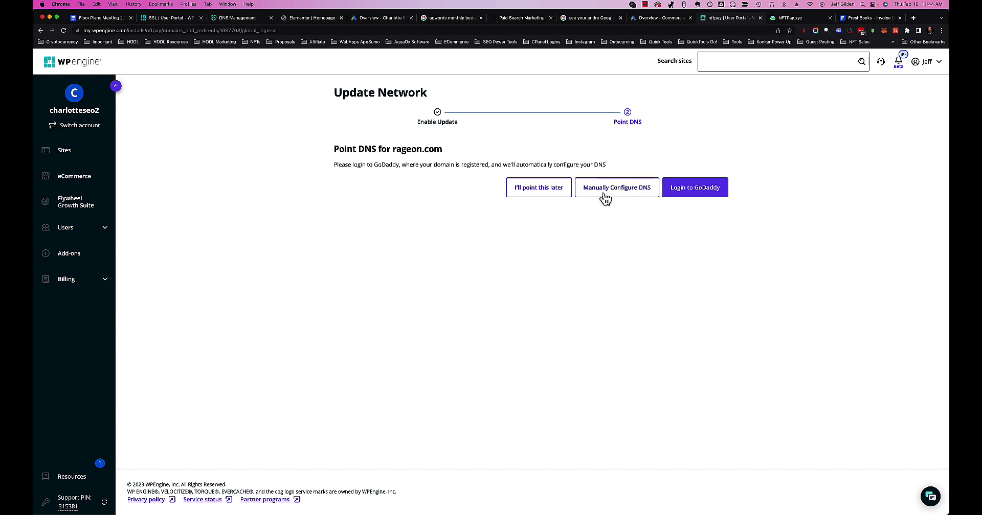
click(537, 193)
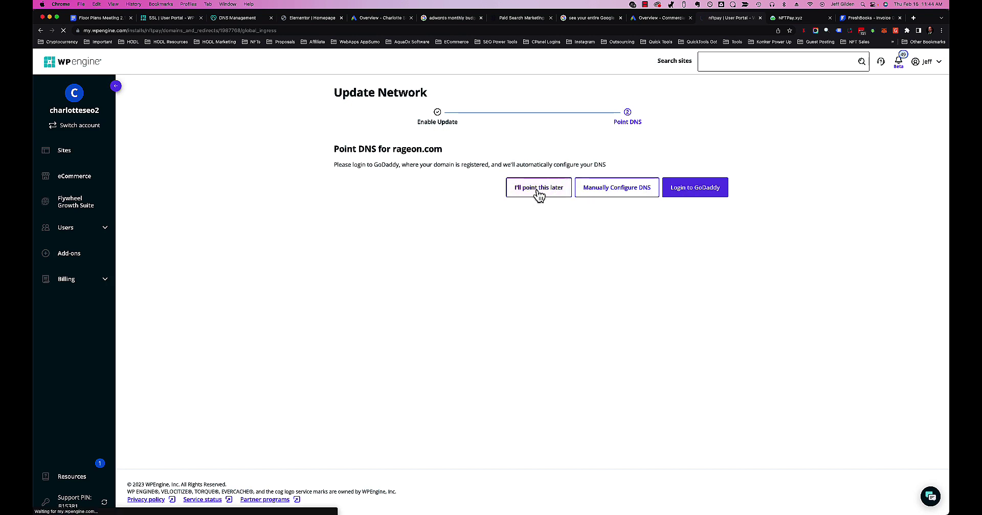
scroll(446, 361, down, 3)
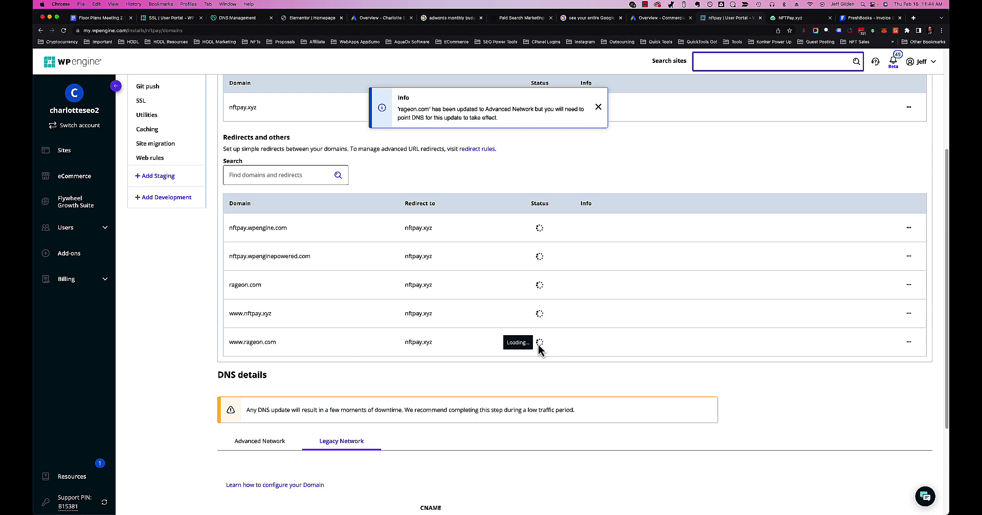
click(602, 339)
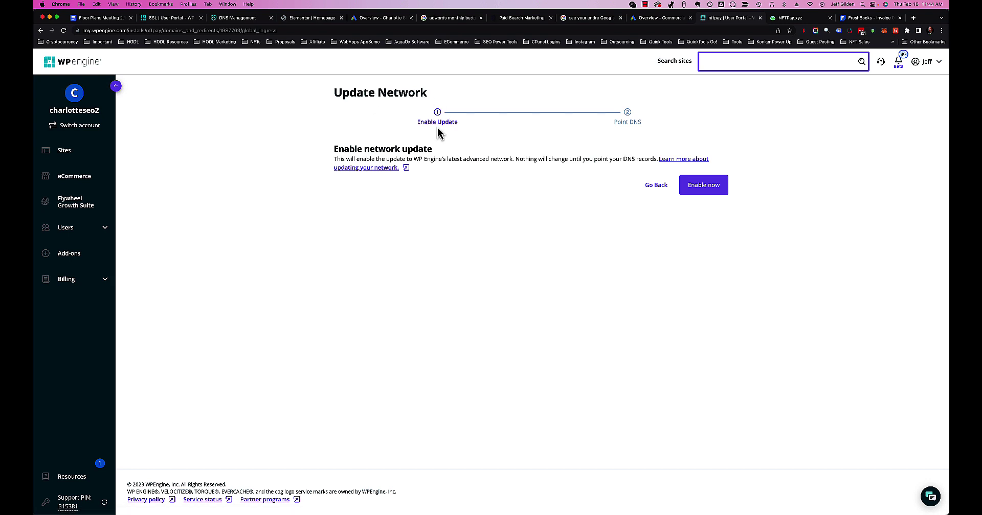
click(698, 185)
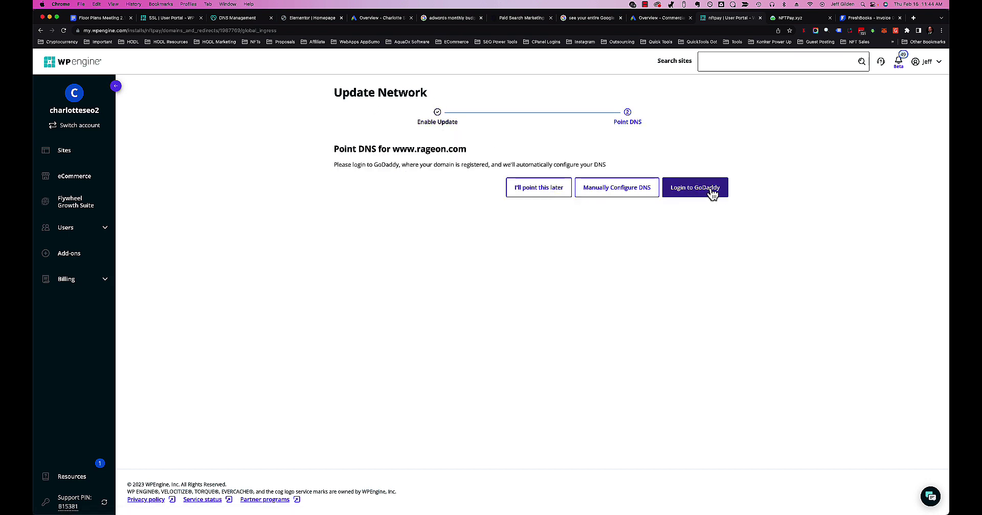
click(528, 193)
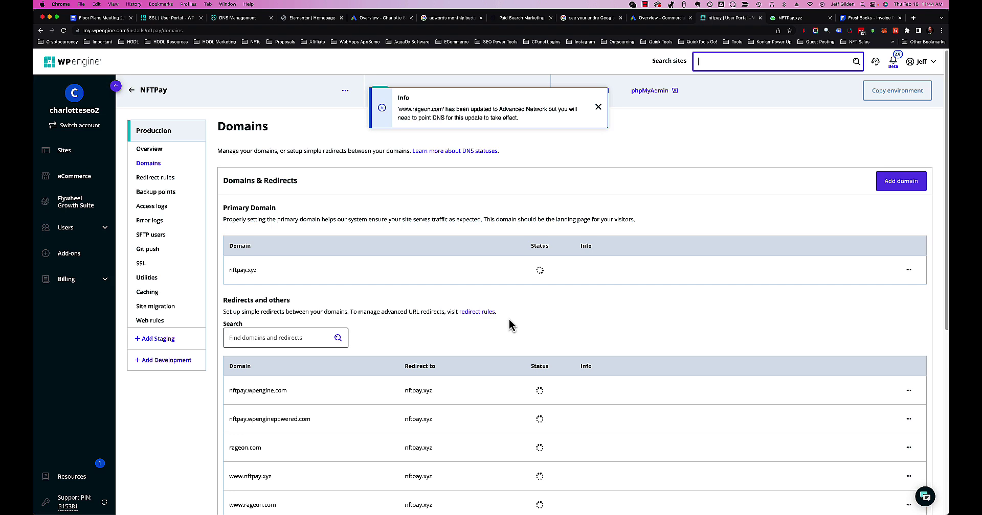
Check the redirect target, status information and available actions of the rageon.com entry.
scroll(508, 322, down, 1)
scroll(509, 320, down, 3)
drag(231, 351, 261, 353)
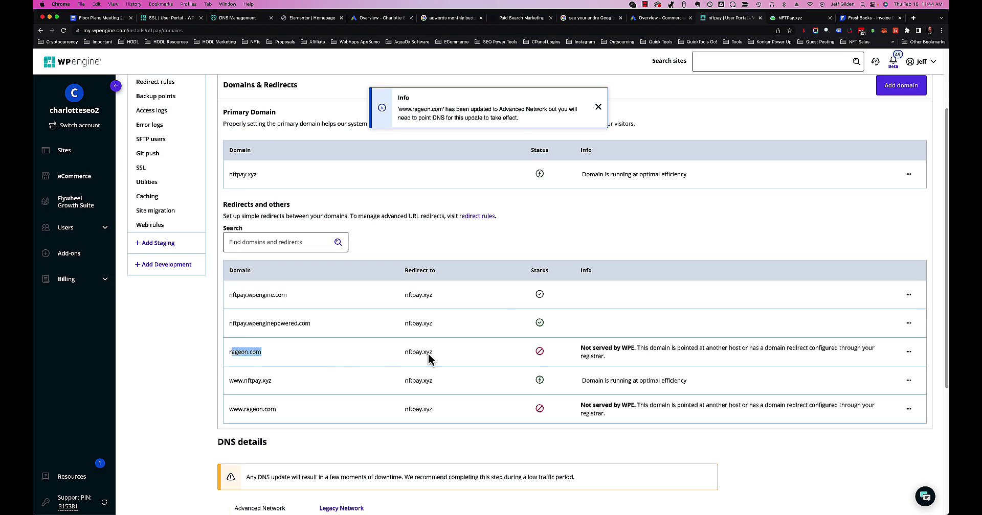
drag(580, 348, 613, 349)
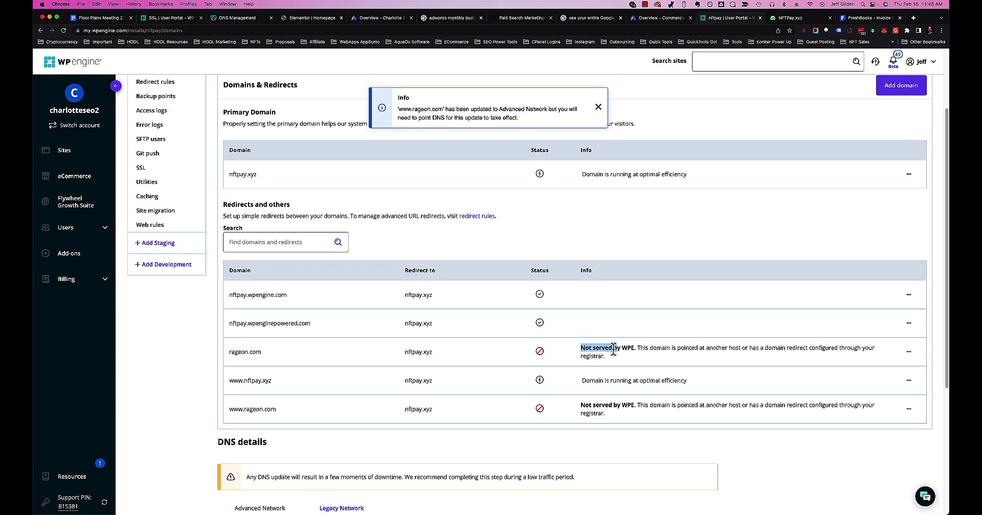
click(910, 353)
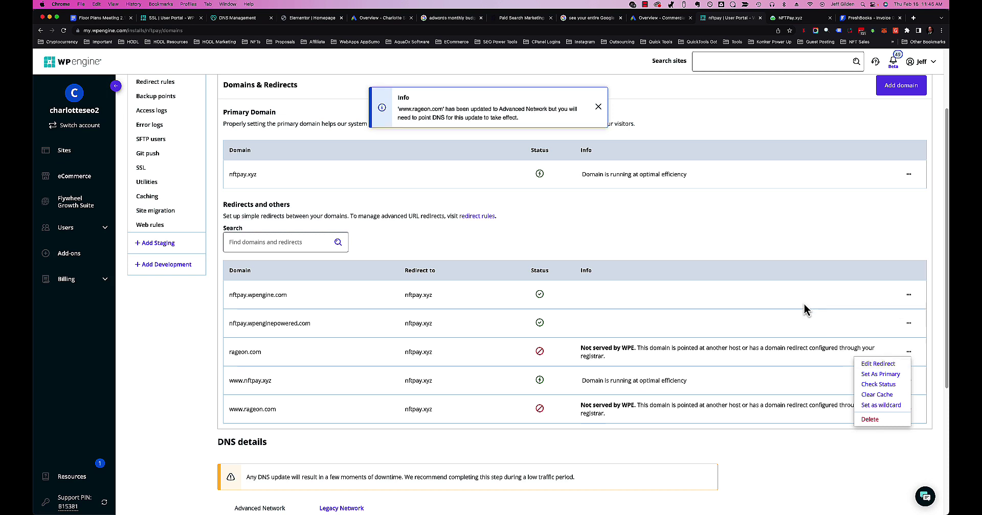
click(681, 337)
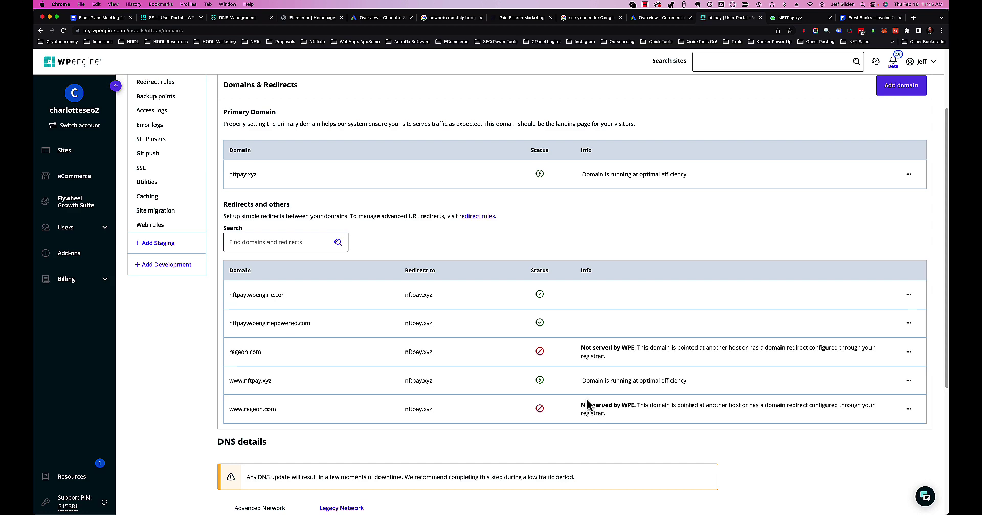
Show the Advanced Network DNS details and examine the CNAME and A record values.
scroll(263, 378, down, 3)
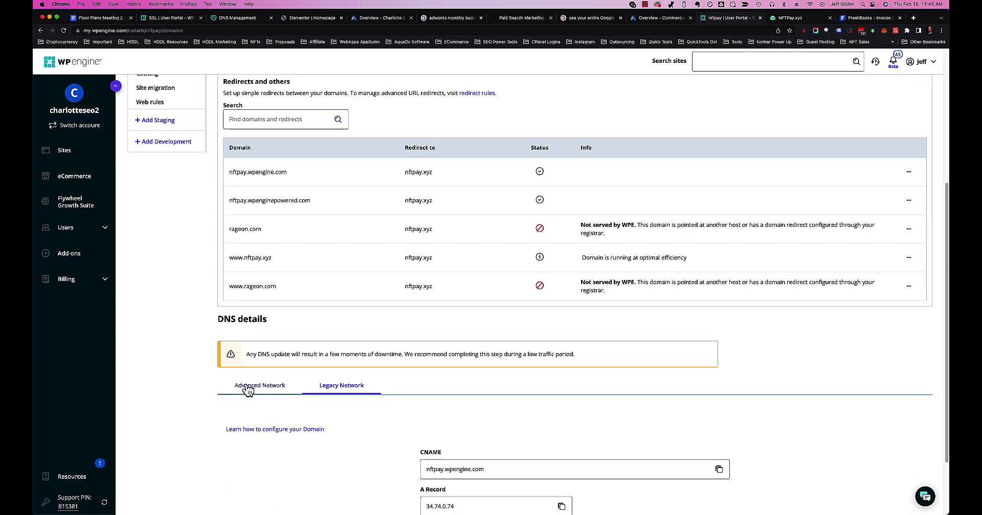
click(247, 390)
scroll(245, 348, down, 2)
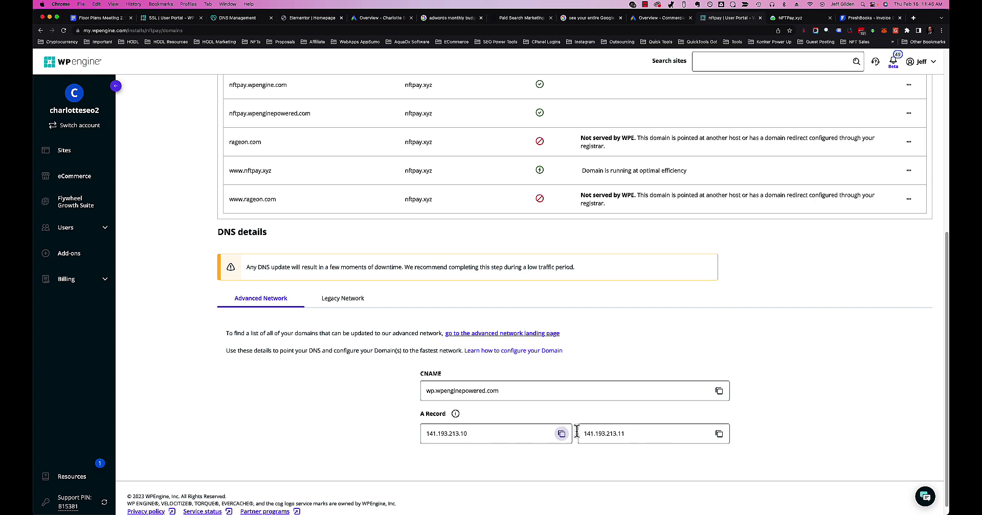
click(507, 392)
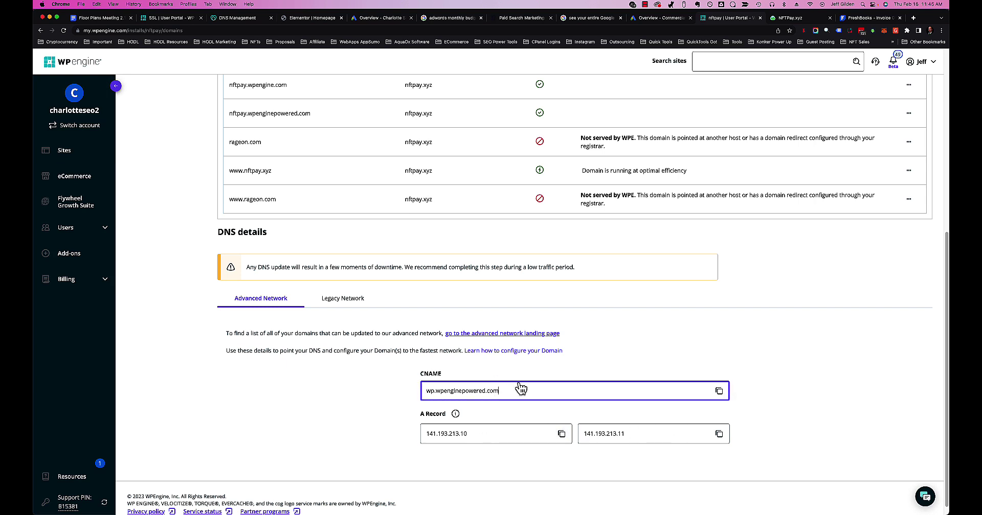
Switch to Skitch and move its DNS records screenshot clear of the CNAME and A record values to compare them.
key(super+Tab)
key(super+Tab)
key(super+Tab)
key(super+Tab)
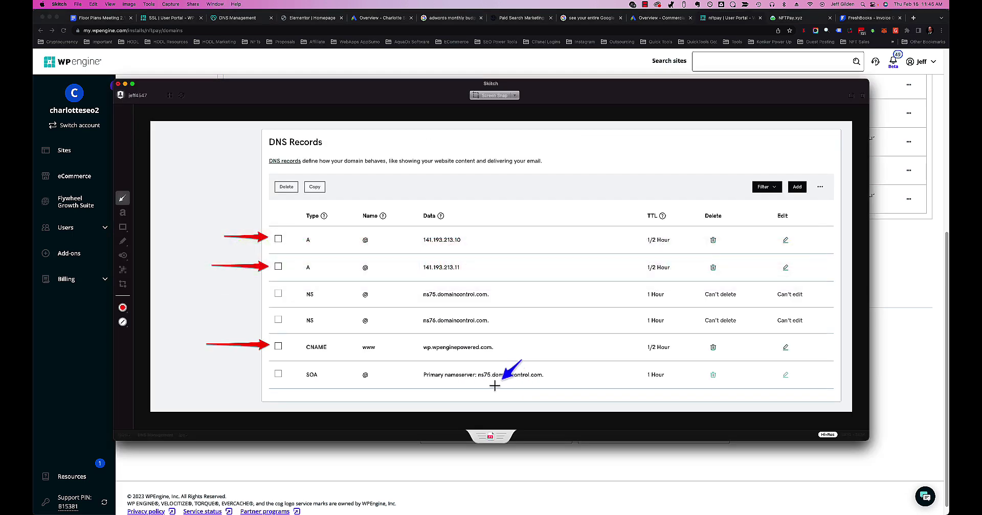
drag(494, 386, 442, 31)
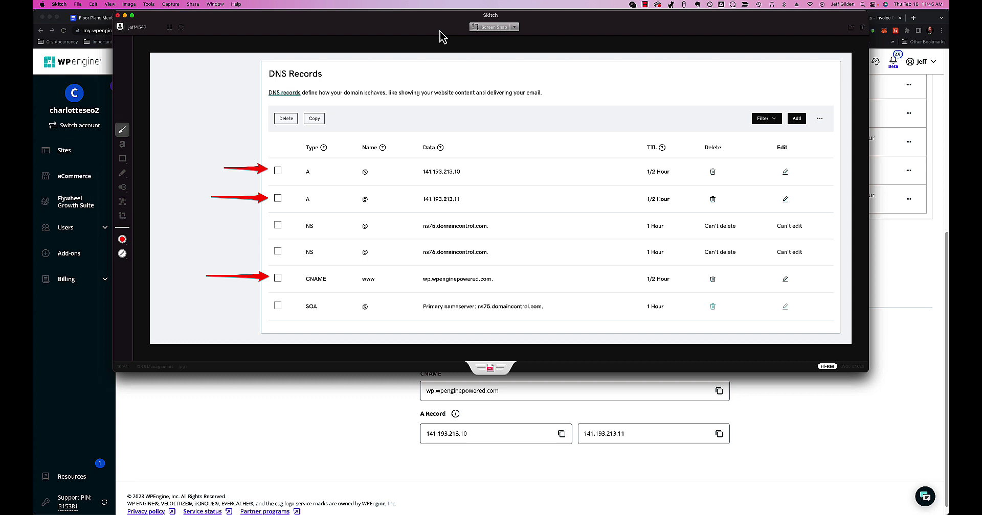
drag(483, 438, 435, 297)
key(super+z)
click(345, 418)
scroll(322, 358, up, 2)
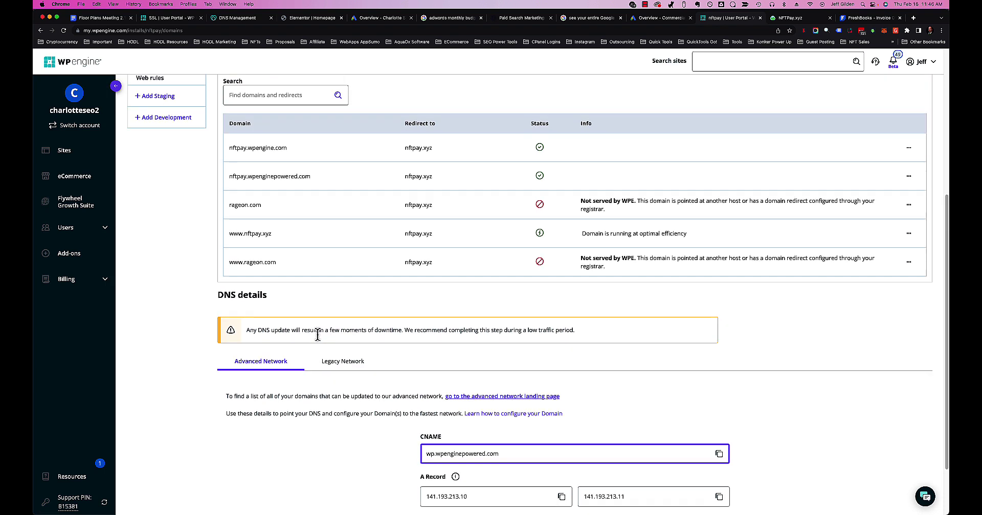
click(243, 267)
drag(288, 268, 233, 262)
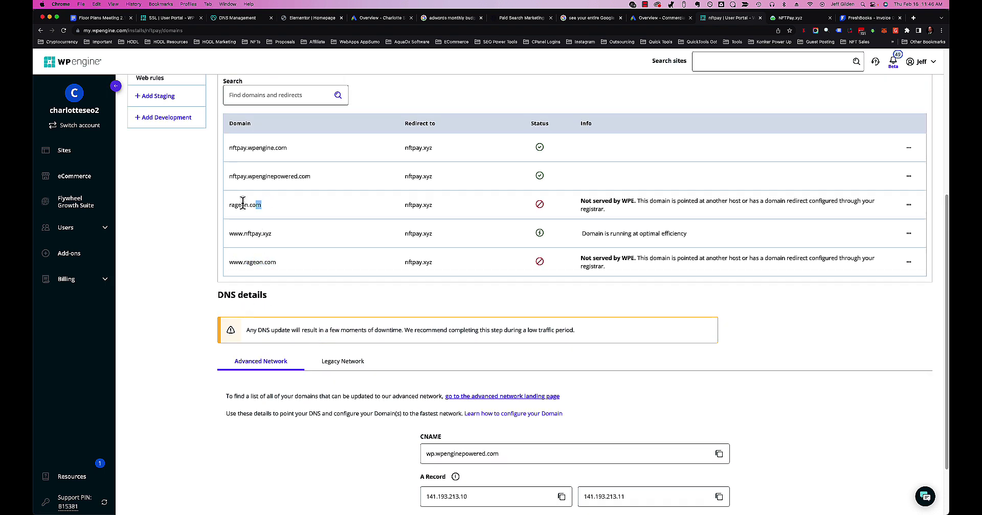
Switch to Skitch to compare its screenshot's A and CNAME records with the DNS details for rageon.com, and return to the WP Engine portal.
drag(243, 203, 275, 210)
scroll(456, 473, down, 3)
key(super+Tab)
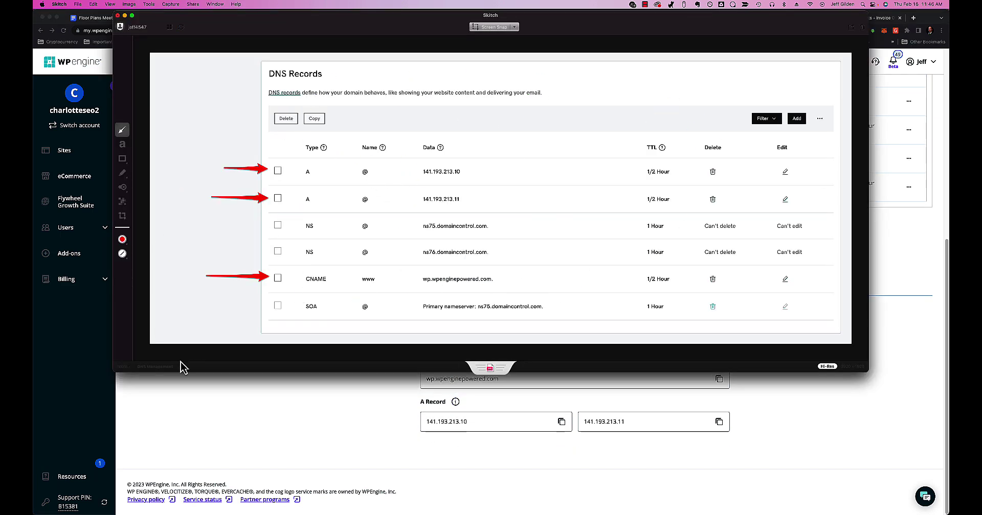
click(378, 420)
scroll(356, 352, up, 1)
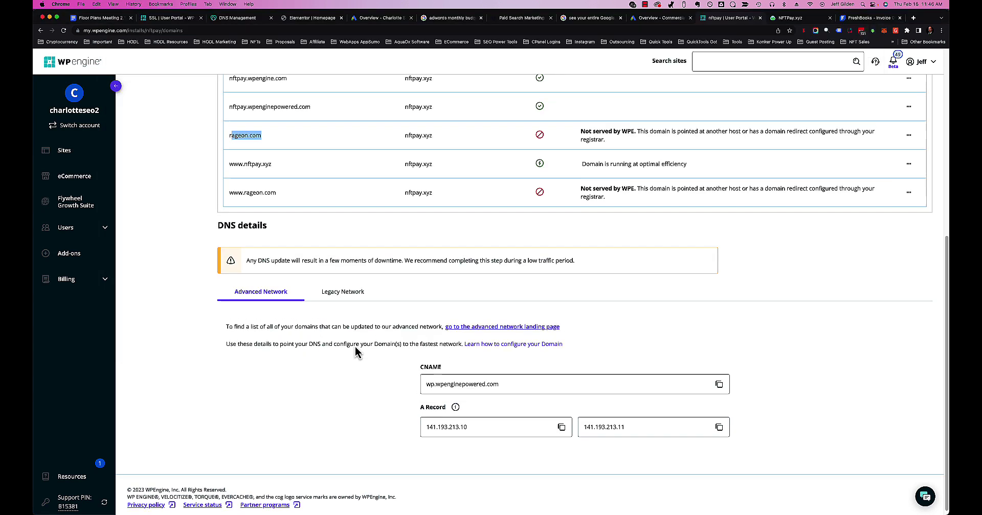
Review the rageon.com entry and the nftpay.xyz redirect target in the Redirects and others table.
scroll(409, 436, up, 5)
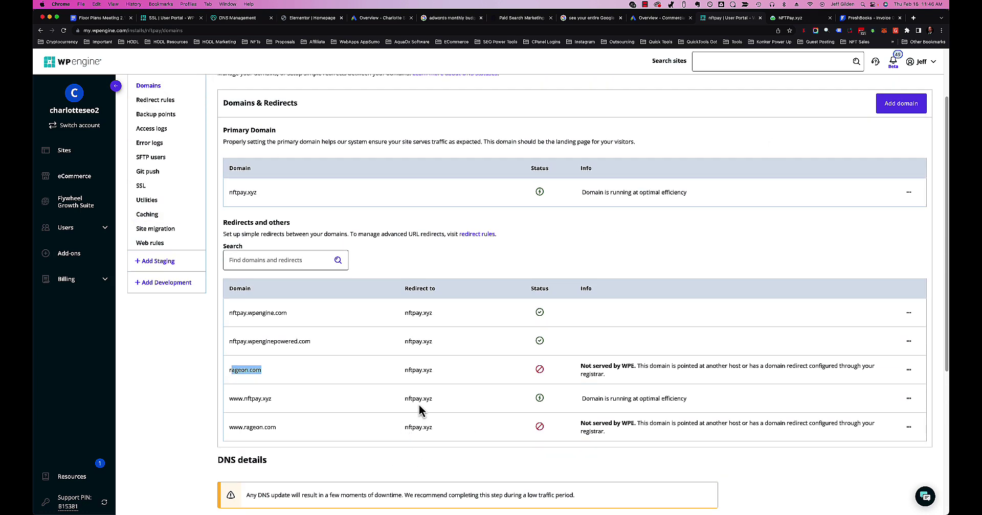
click(231, 371)
double_click(230, 371)
shift+click(276, 377)
drag(405, 312, 454, 315)
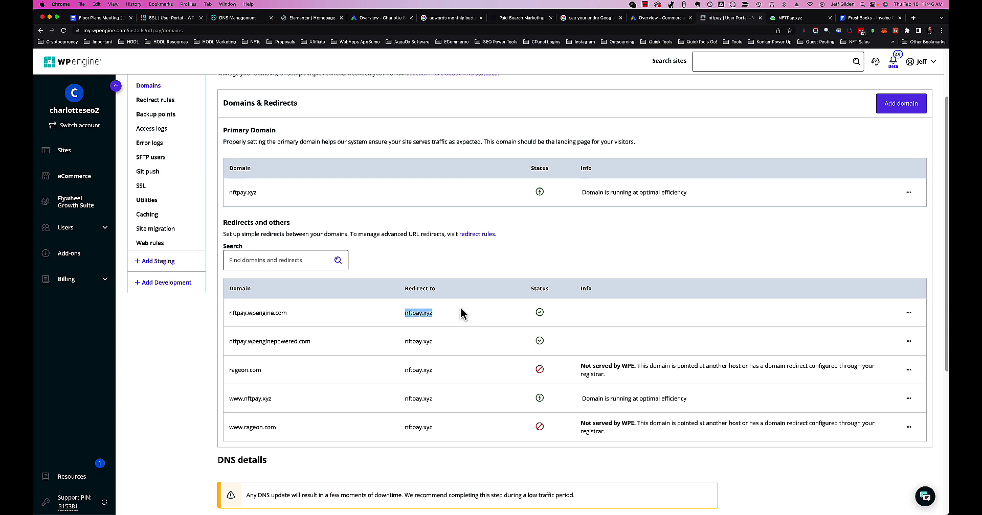
scroll(457, 294, up, 3)
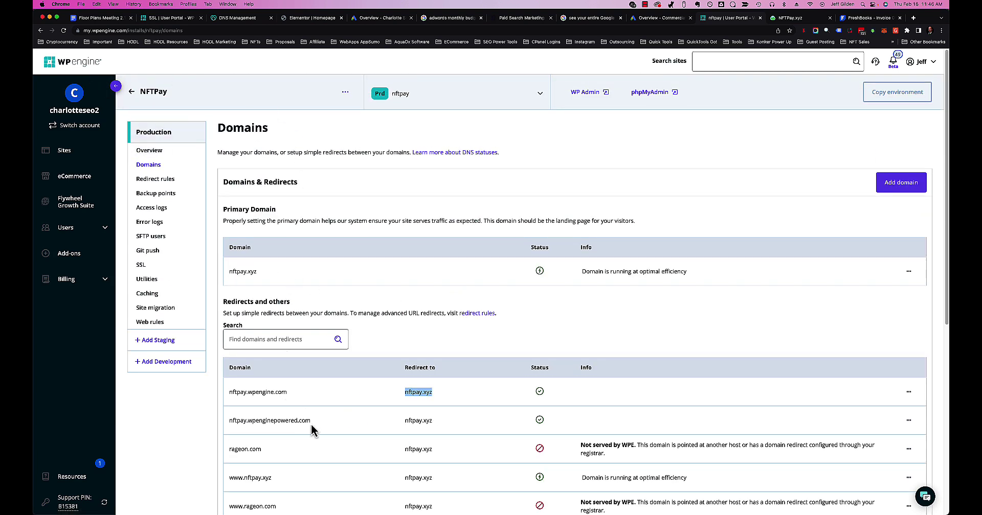
click(468, 452)
click(645, 4)
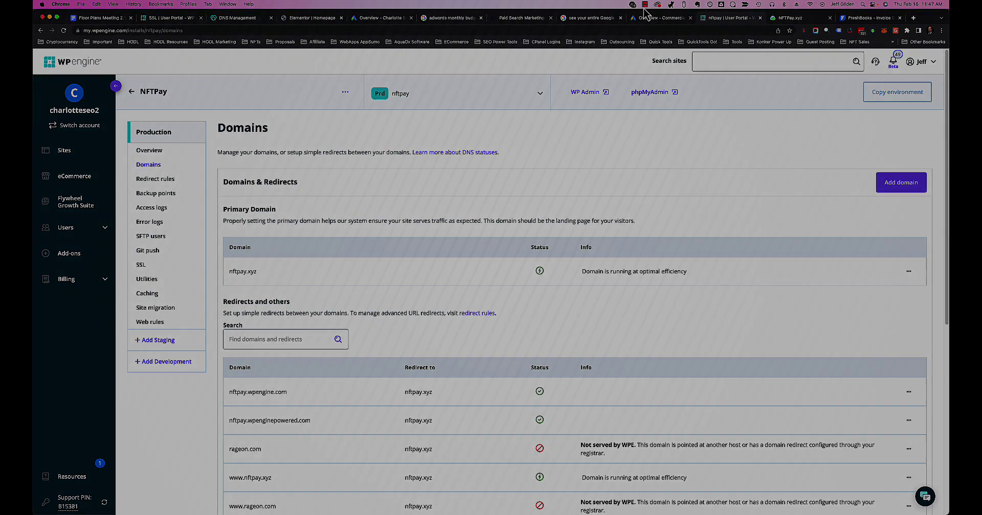